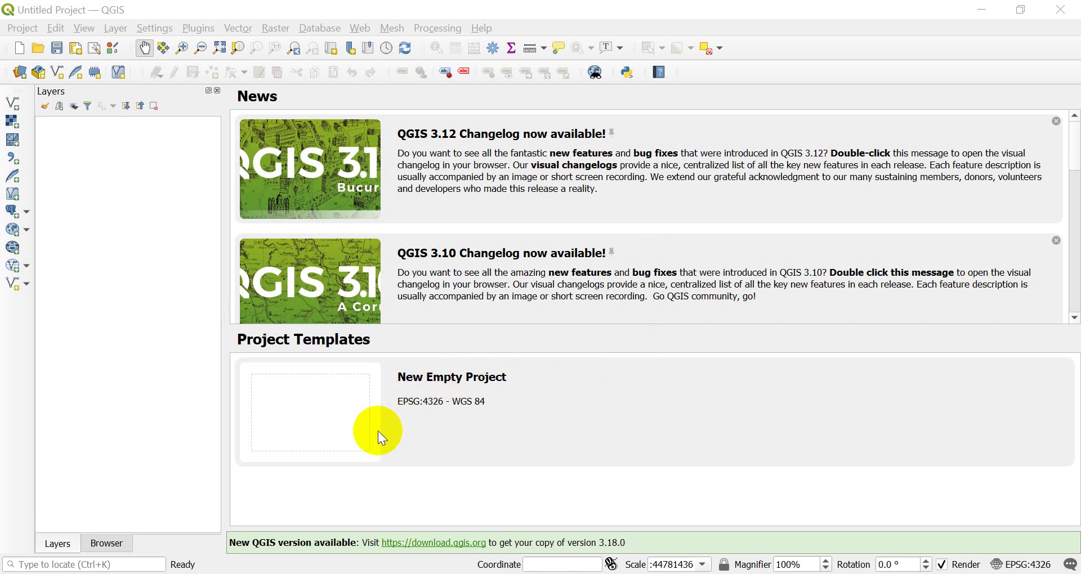
In the Browser panel, expand the C drive and collapse the landsat folder.
left_click(113, 550)
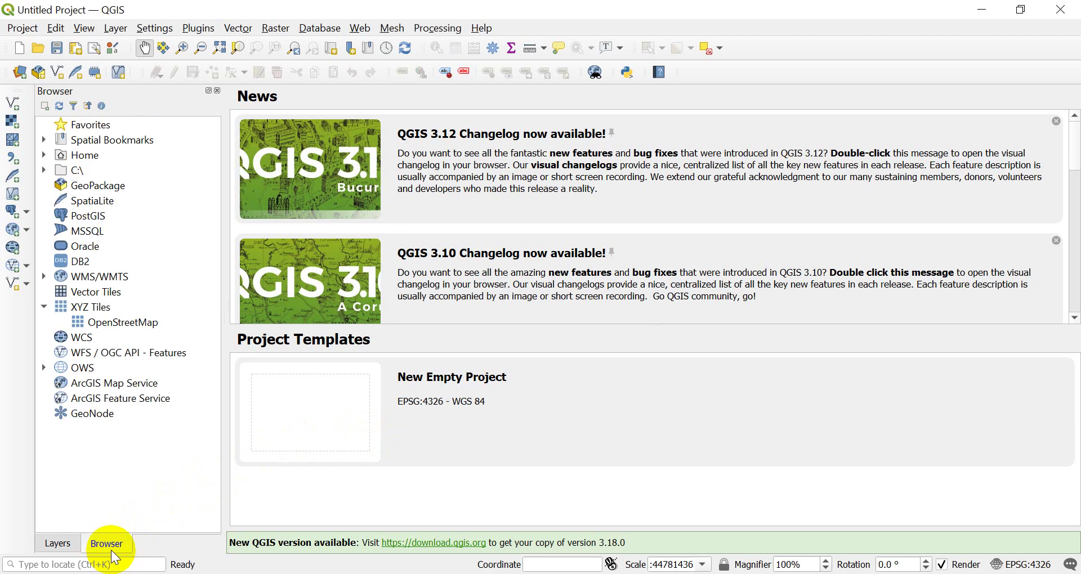
double_click(56, 172)
scroll(113, 264, "down", 1)
scroll(128, 298, "down", 3)
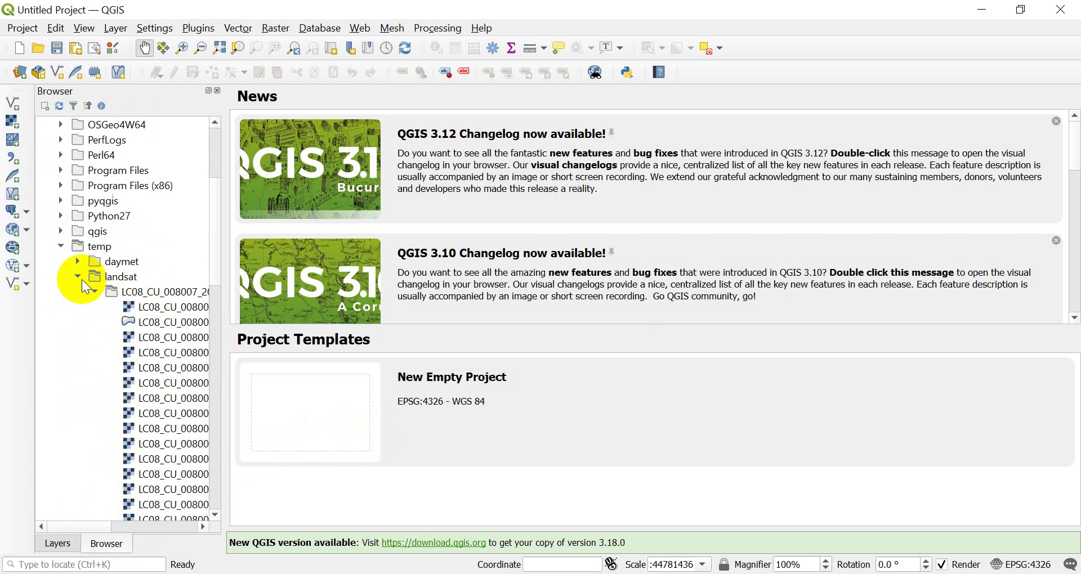
left_click(79, 276)
scroll(82, 299, "down", 1)
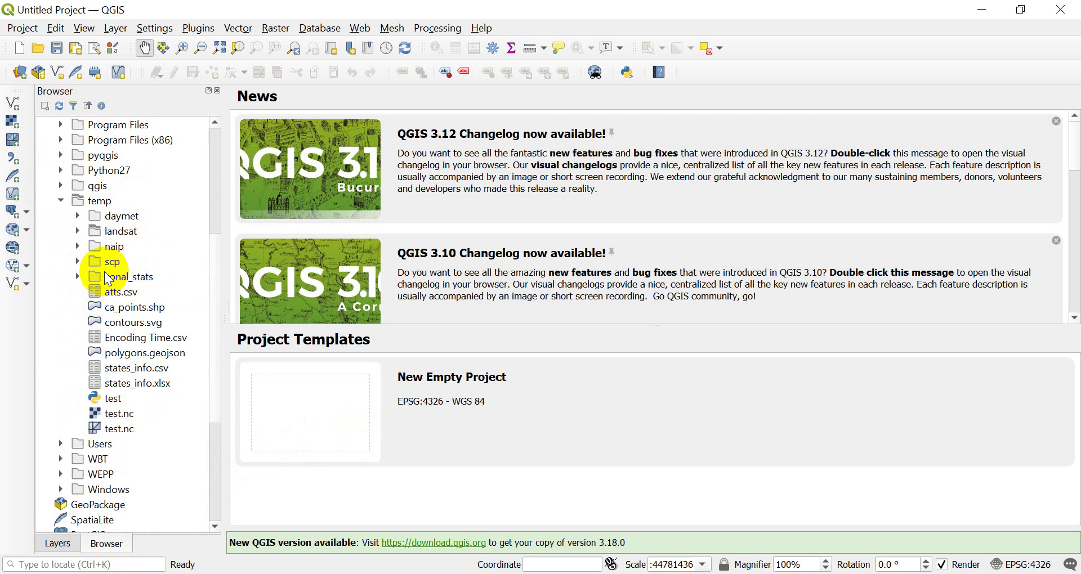
Expand temp\naip to list its rasters and shapefiles, and drag clipped.tif onto the map.
left_click(80, 246)
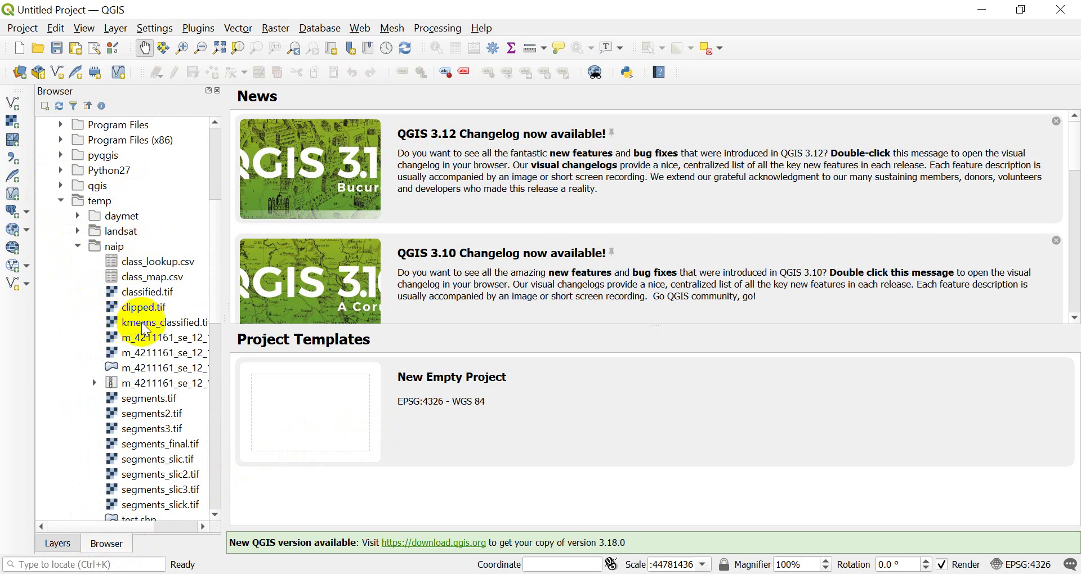
scroll(155, 351, "down", 1)
scroll(155, 360, "down", 4)
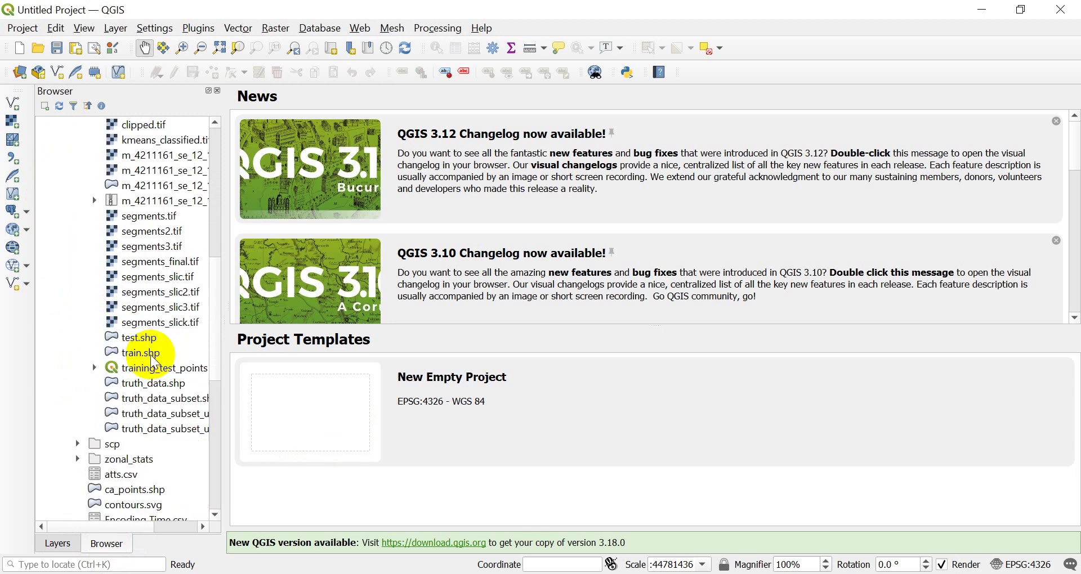
scroll(155, 360, "up", 2)
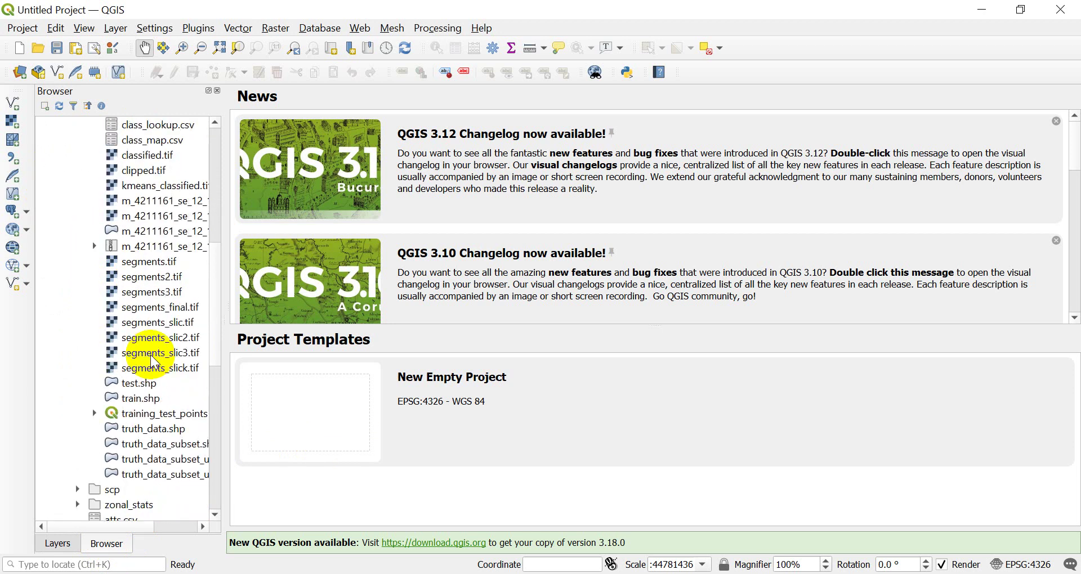
scroll(154, 363, "up", 1)
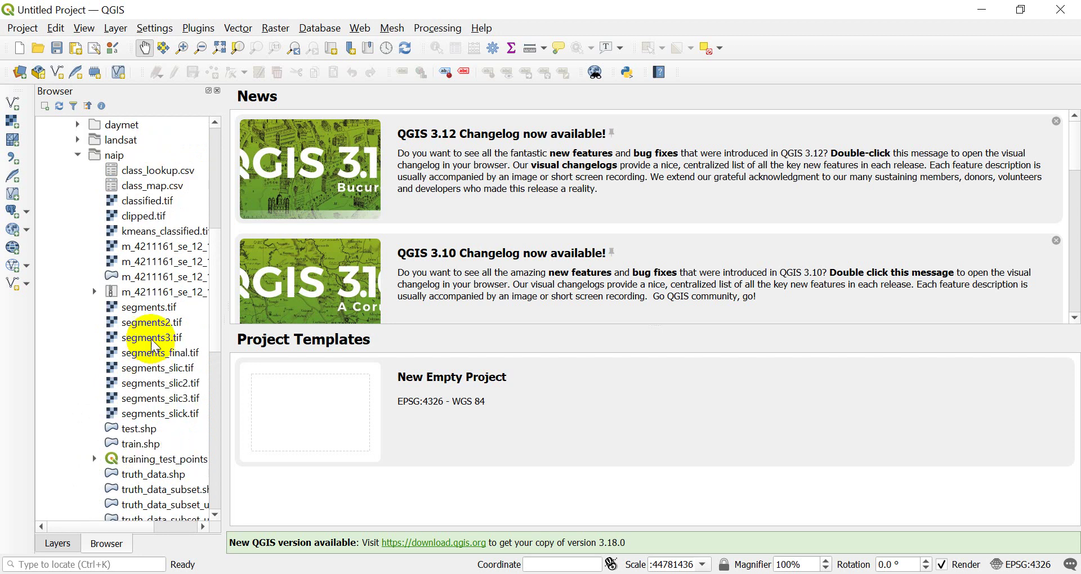
left_click_drag(143, 216, 498, 242)
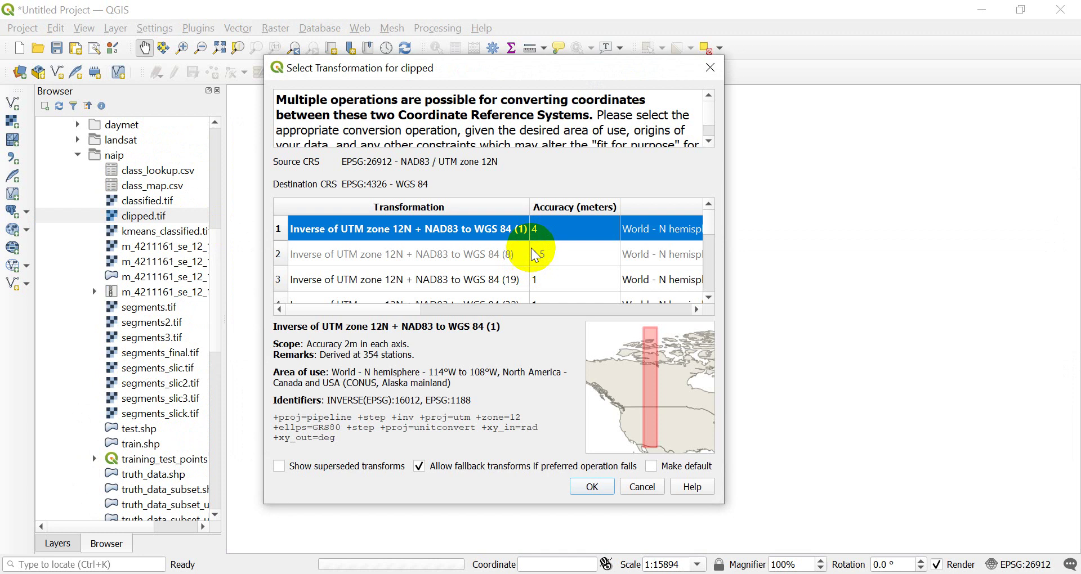
Accept the suggested EPSG:26912 to EPSG:4326 transformation so clipped.tif appears on the map.
left_click(597, 489)
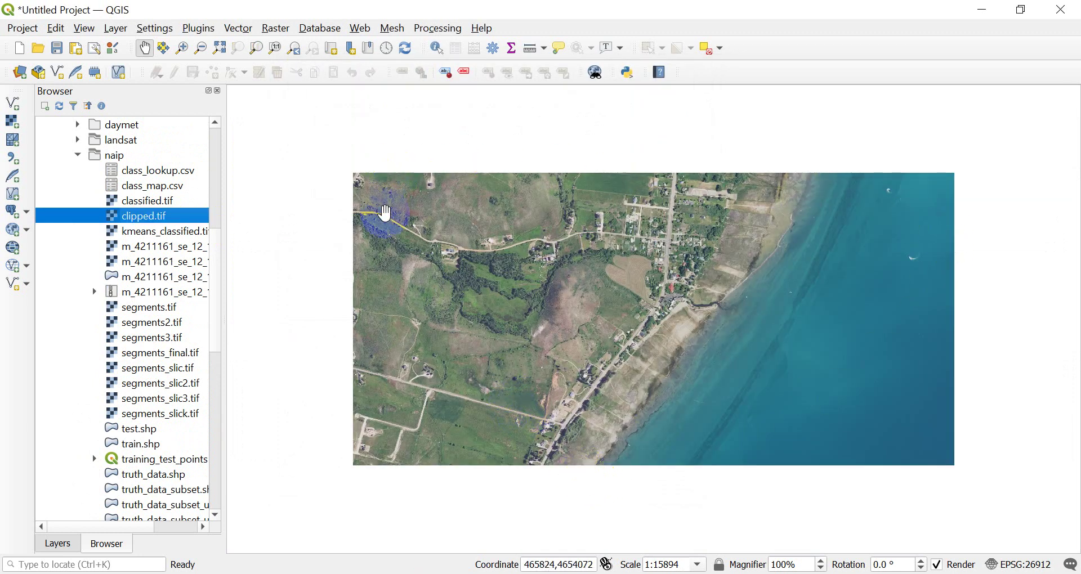
scroll(580, 324, "up", 1)
scroll(576, 324, "down", 1)
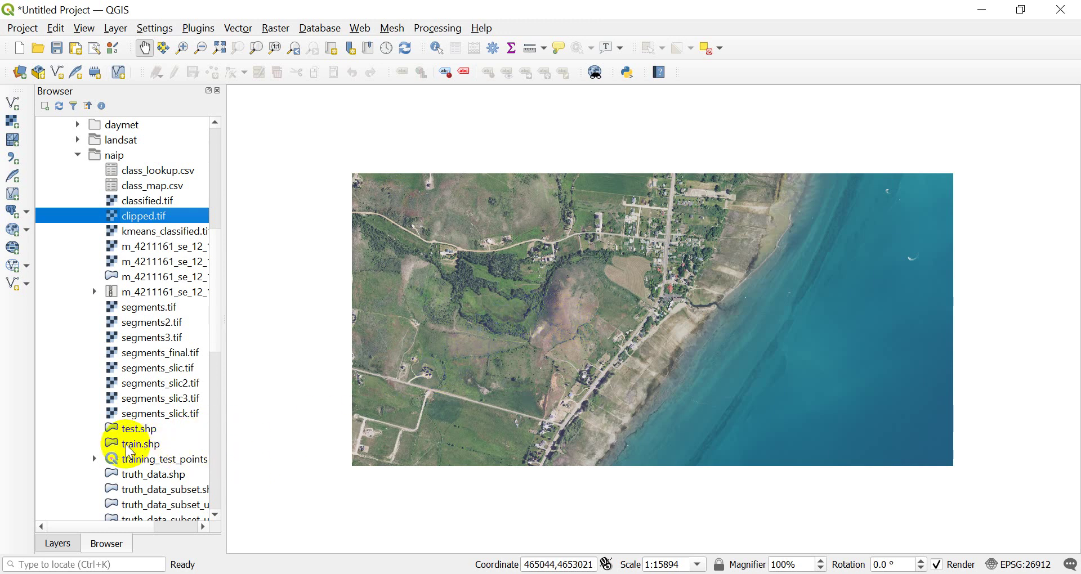
Add test.shp above clipped on the map and select the test layer in the Layers list.
mouse_move(129, 435)
left_mouse_down()
mouse_move(115, 429)
mouse_move(454, 357)
left_mouse_up()
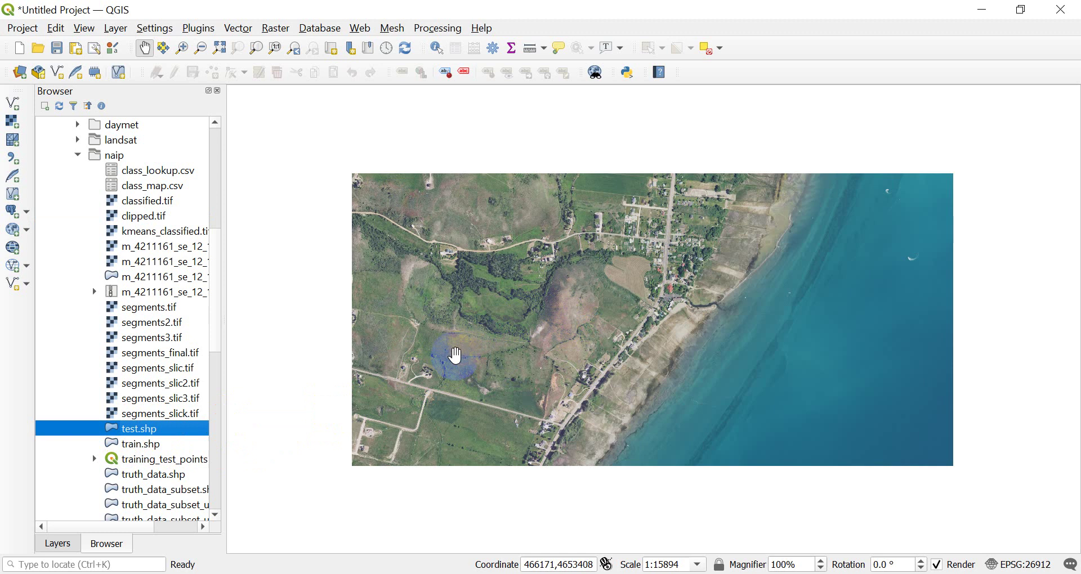
left_click(61, 547)
left_click(90, 129)
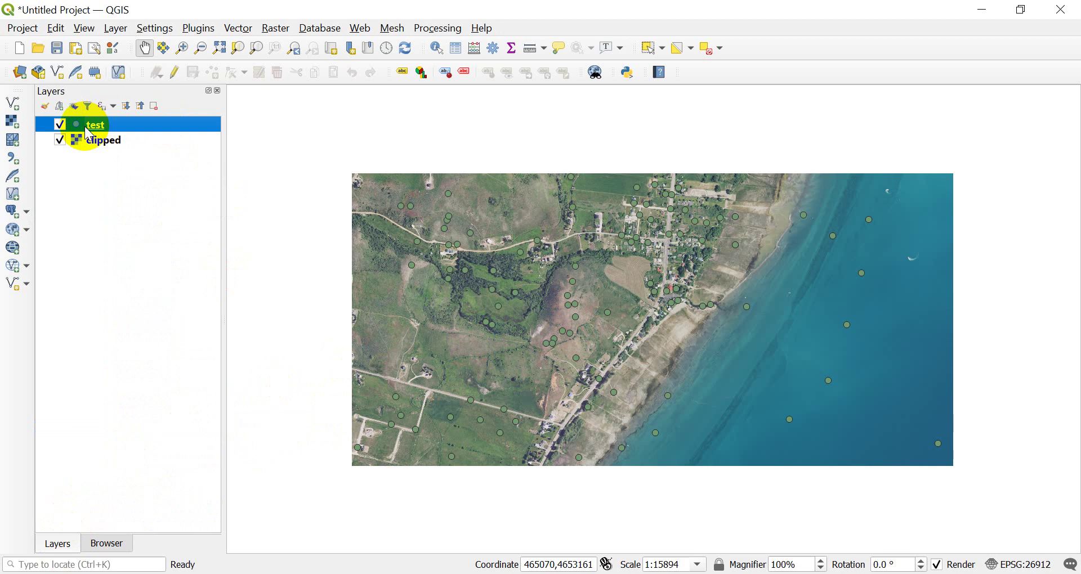
Set the test layer's simple marker fill colour to red in its Symbology properties.
double_click(84, 127)
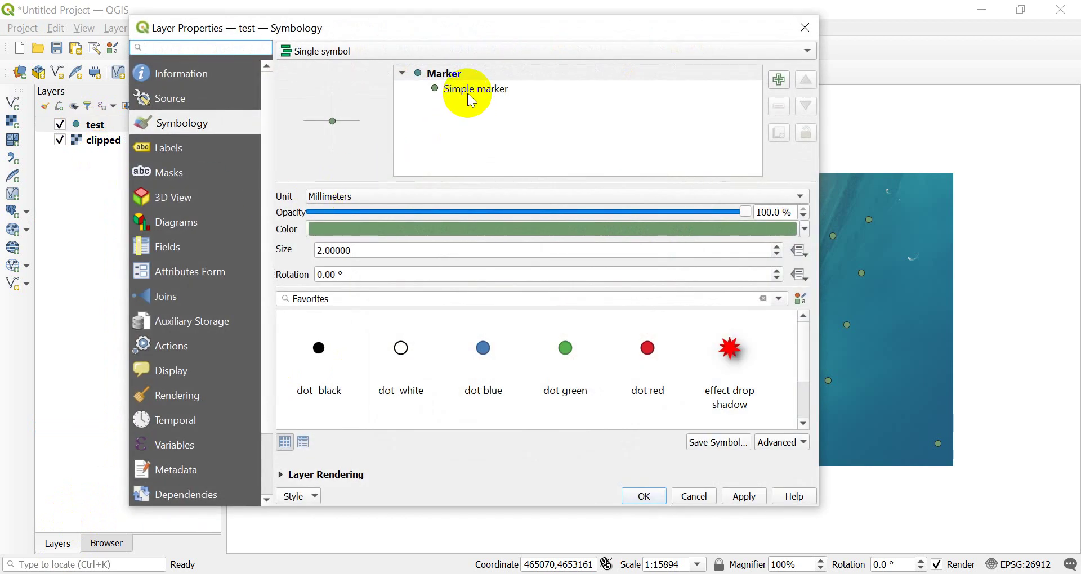
left_click(472, 97)
left_click(761, 248)
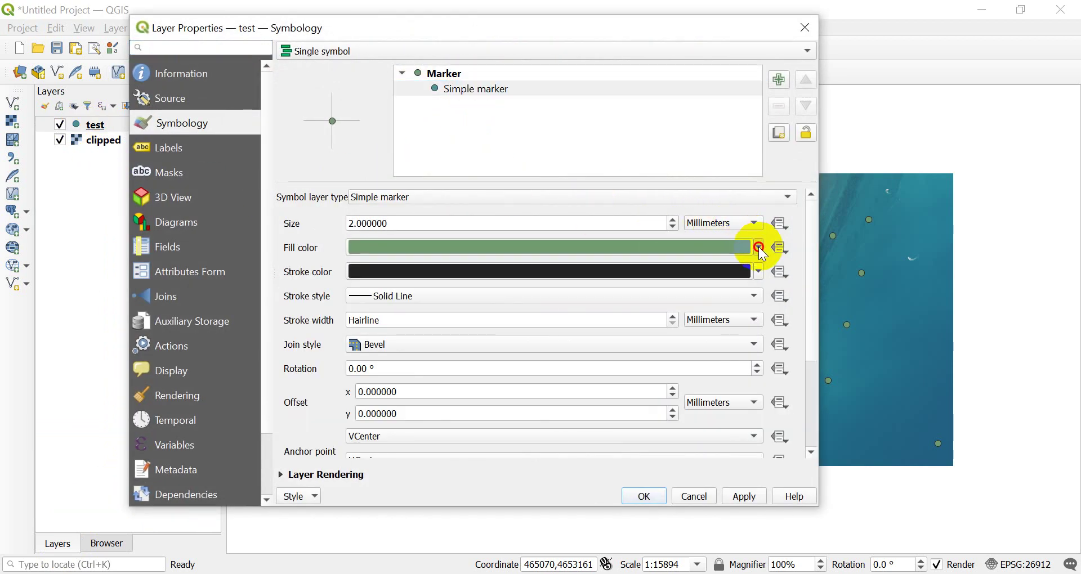
left_click(372, 475)
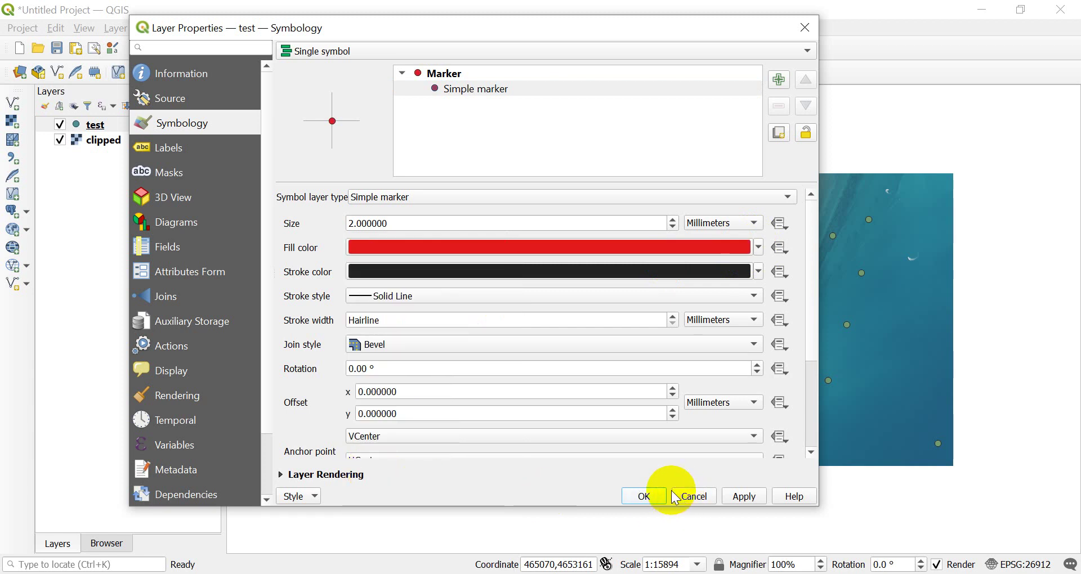
left_click(647, 497)
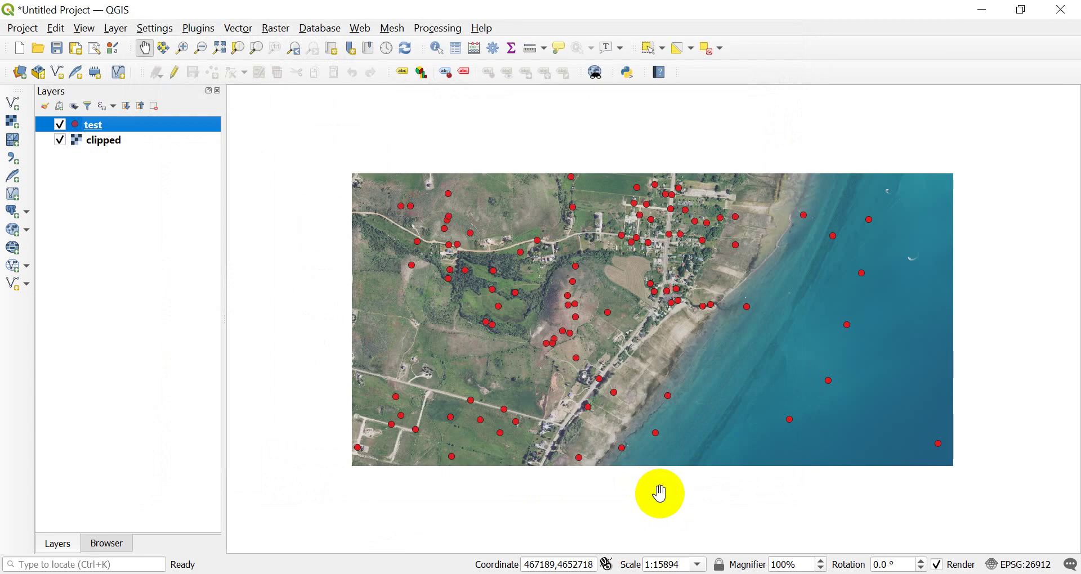
left_click(662, 327)
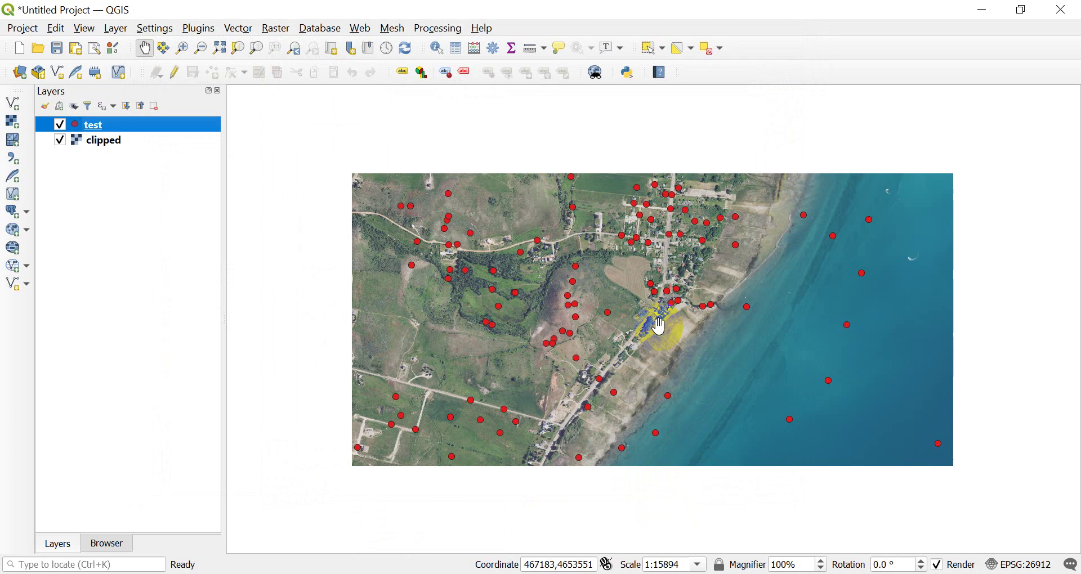
Zoom the map in on the village and shoreline to about 1:7947.
scroll(660, 326, "up", 1)
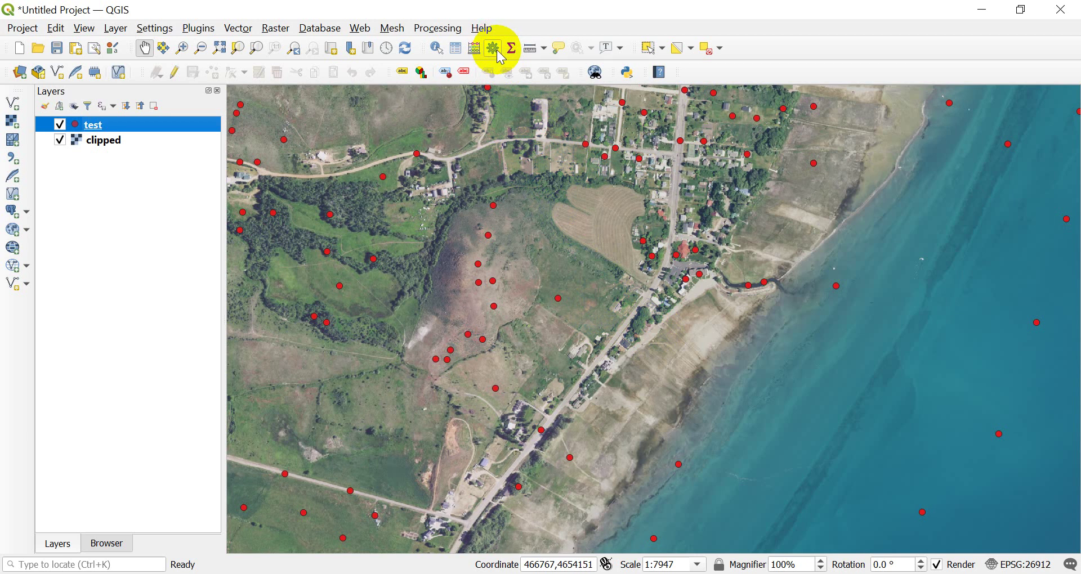
Launch Sample raster values from the Processing Toolbox's Raster analysis group, with test as input.
left_click(441, 31)
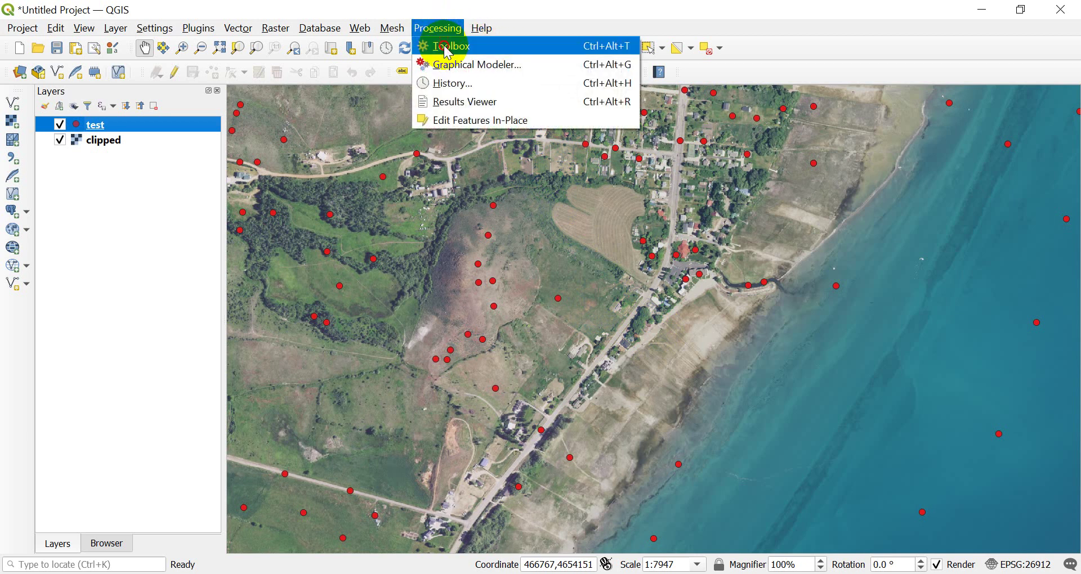
left_click(448, 46)
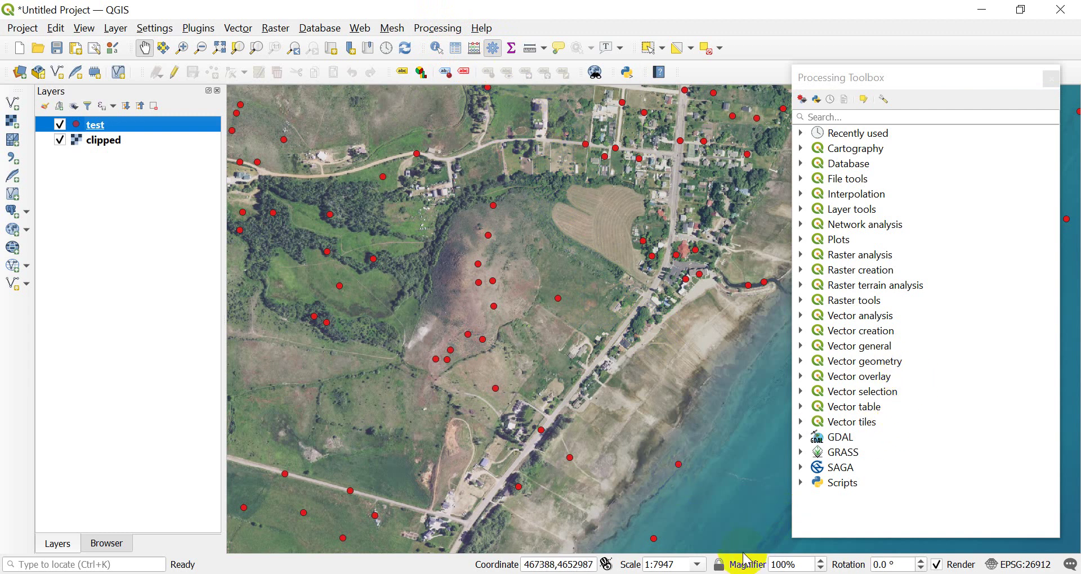
left_click(451, 543)
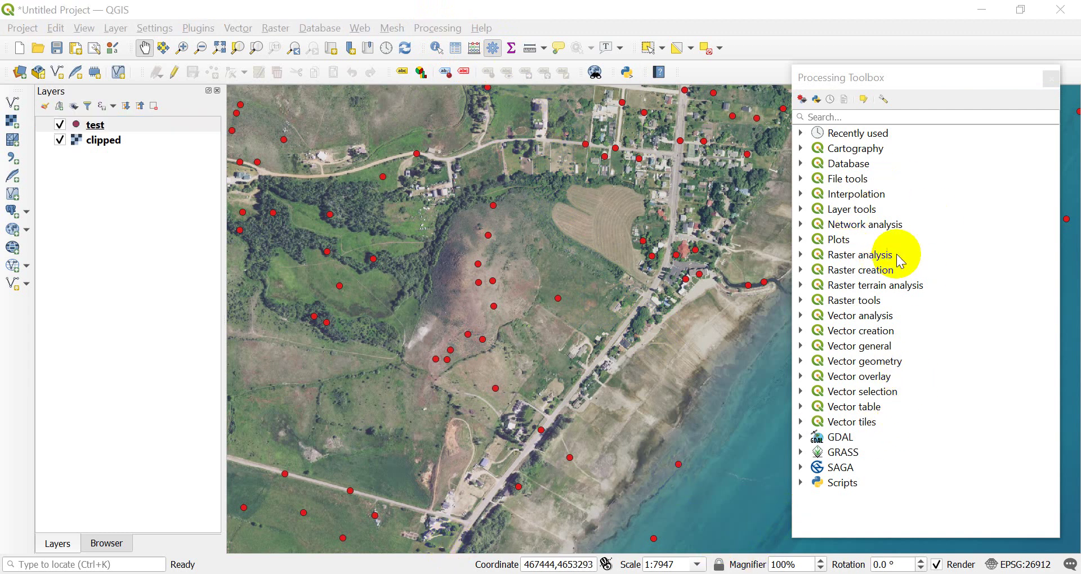
left_click(803, 255)
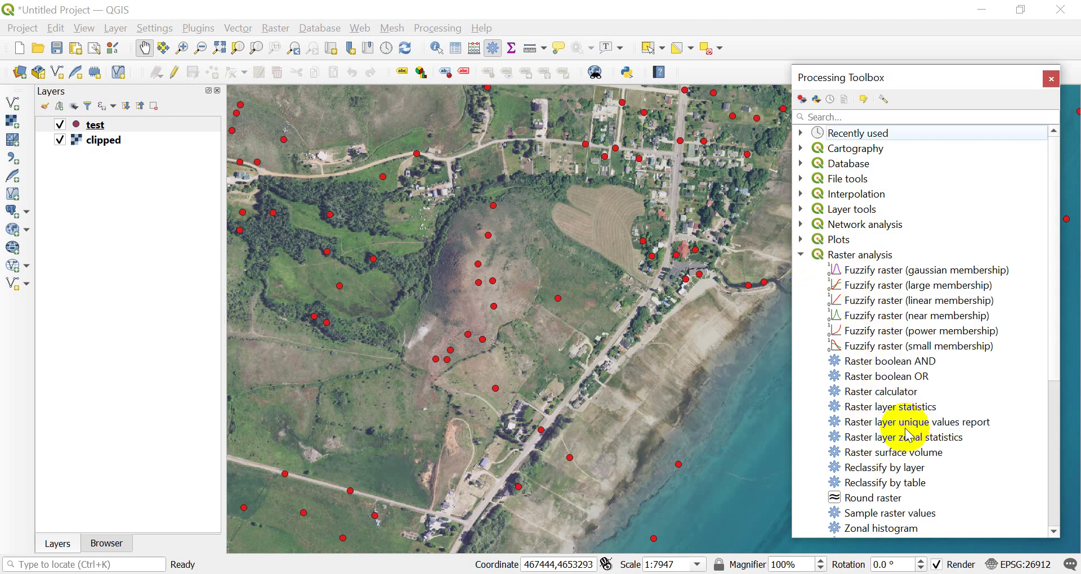
double_click(892, 513)
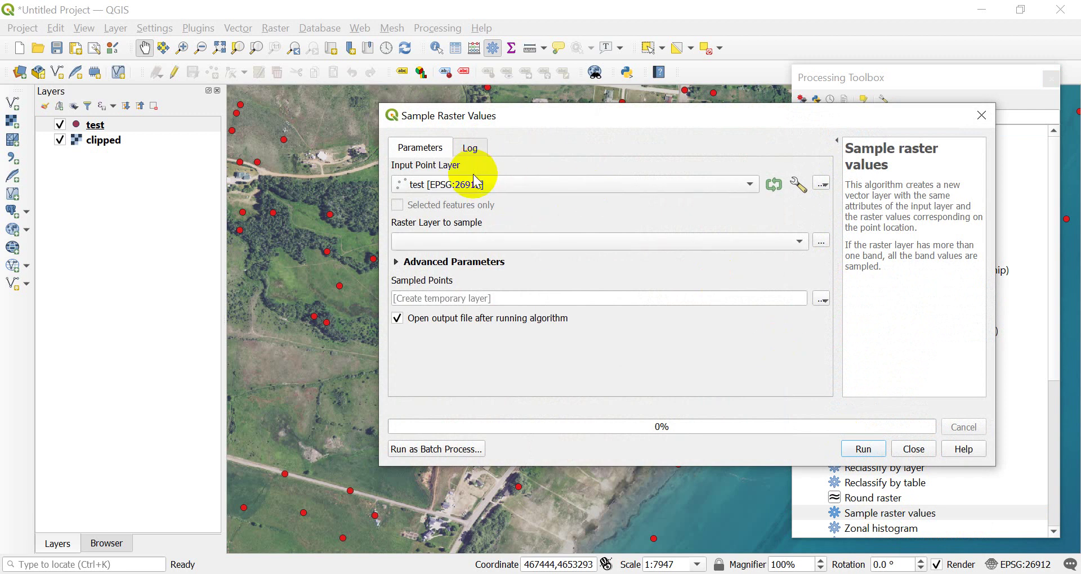
Close the tool and reopen Sample raster values through a 'sample ras' locator search.
left_click(982, 115)
left_click(115, 563)
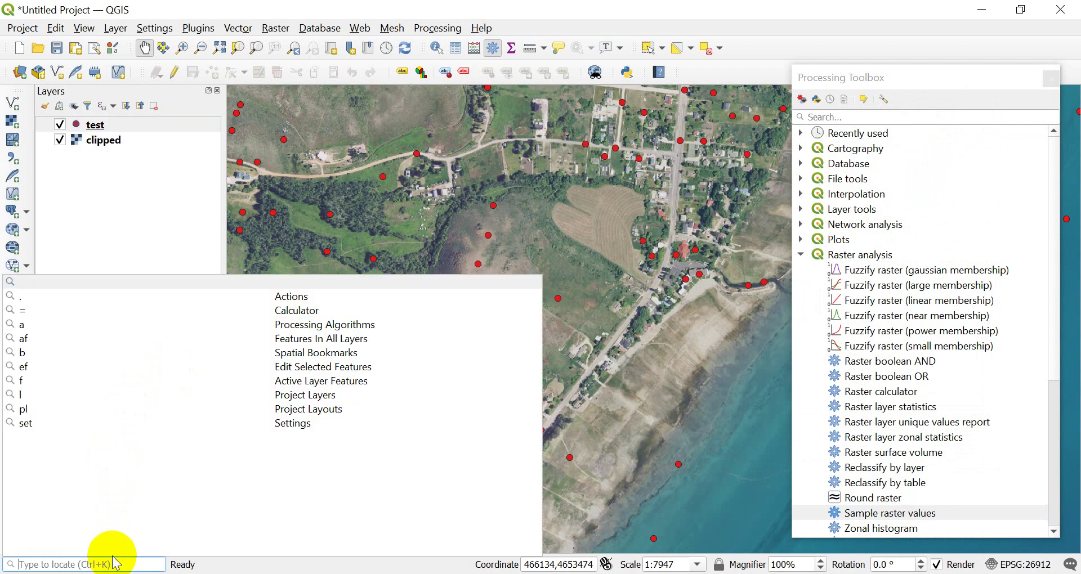
type("sample ras")
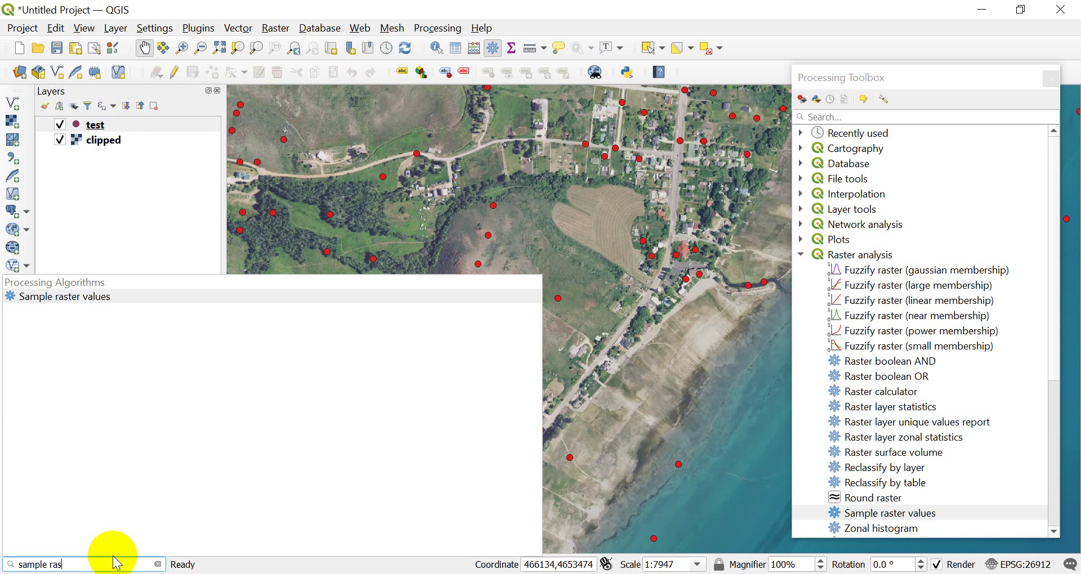
left_click(71, 297)
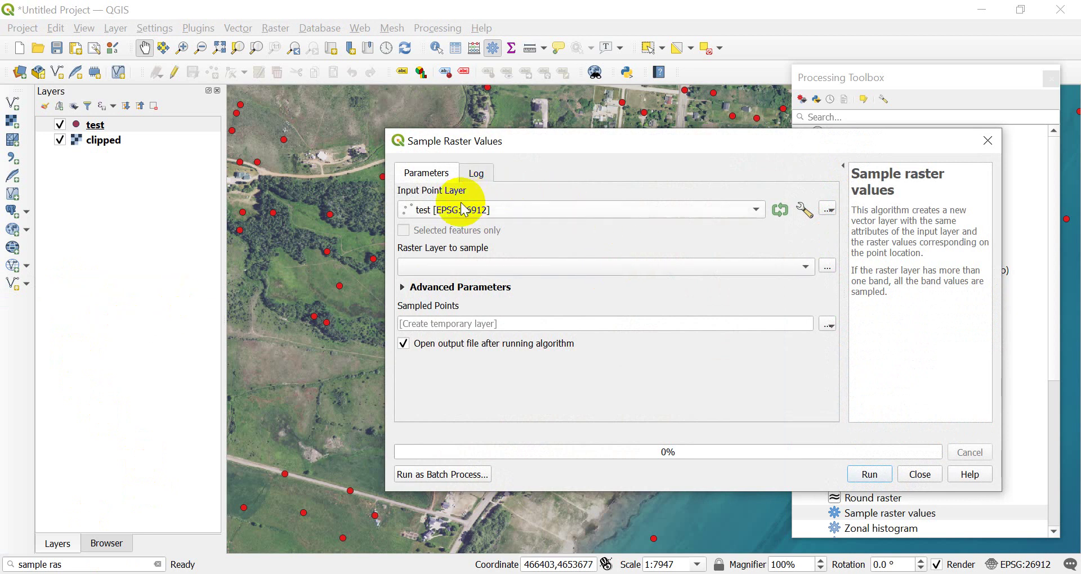
Choose clipped [EPSG:26912] as the raster to sample, dismiss the antivirus notice, and lower the dialog.
left_click(474, 266)
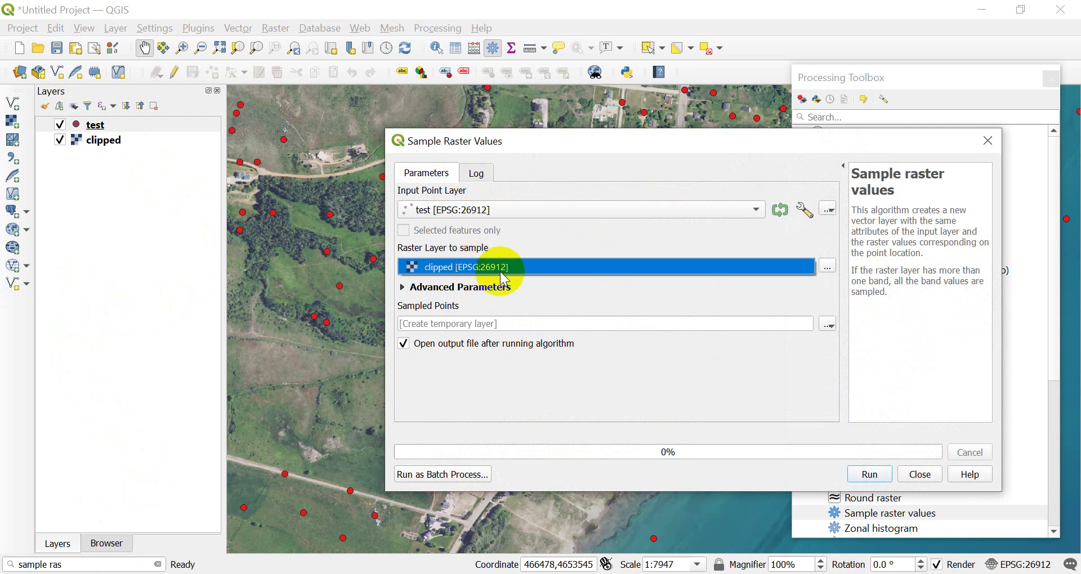
left_click(521, 254)
left_click(545, 268)
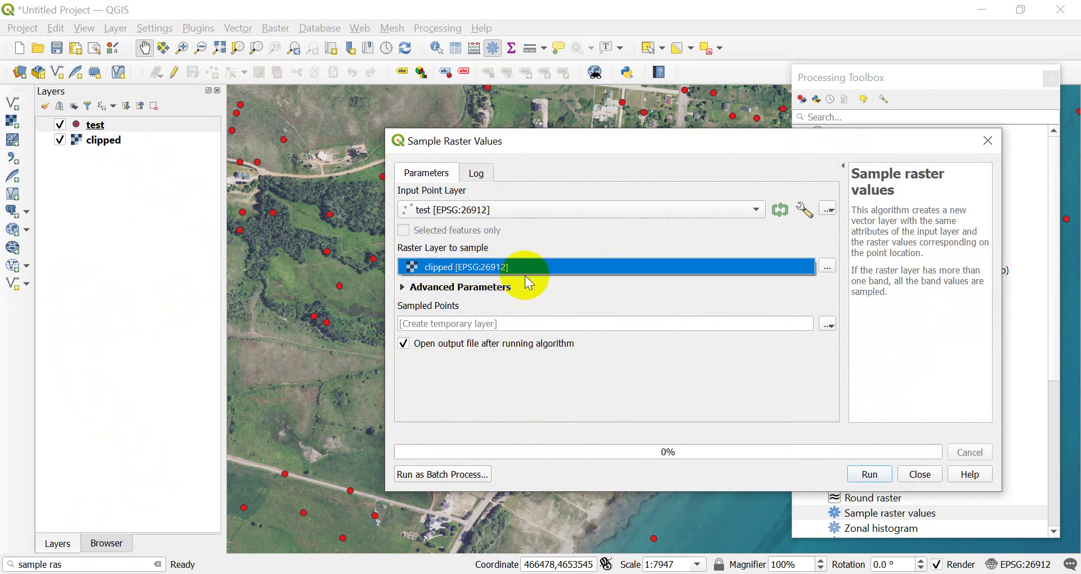
left_click(488, 273)
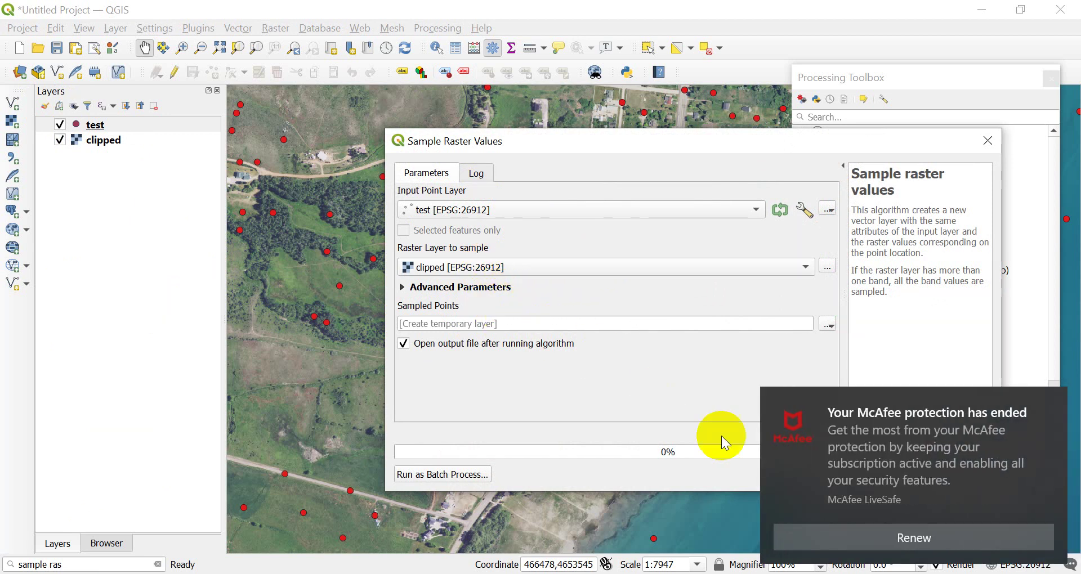
left_click(1049, 404)
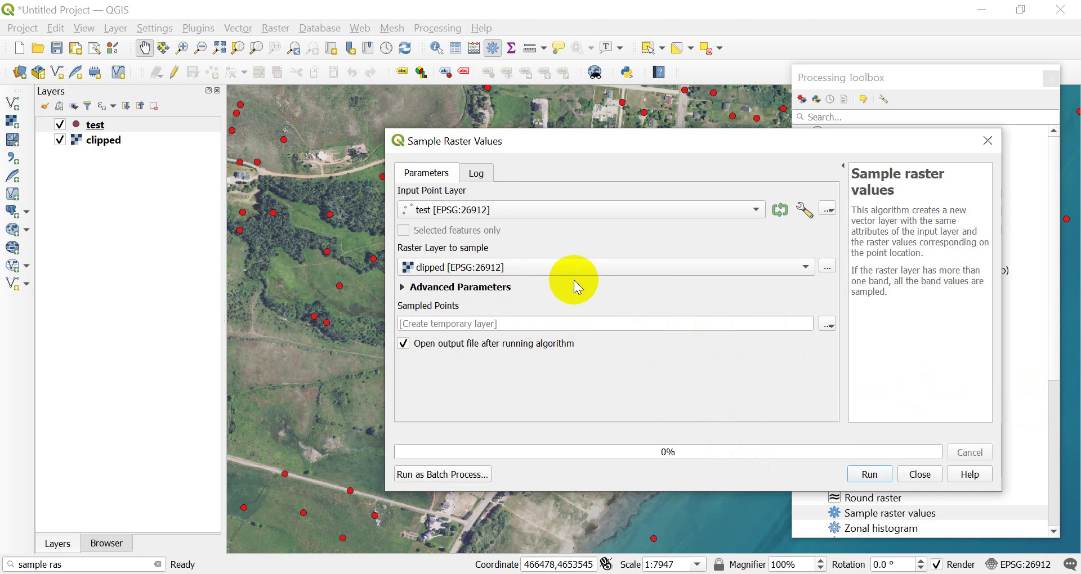
left_click_drag(599, 150, 590, 389)
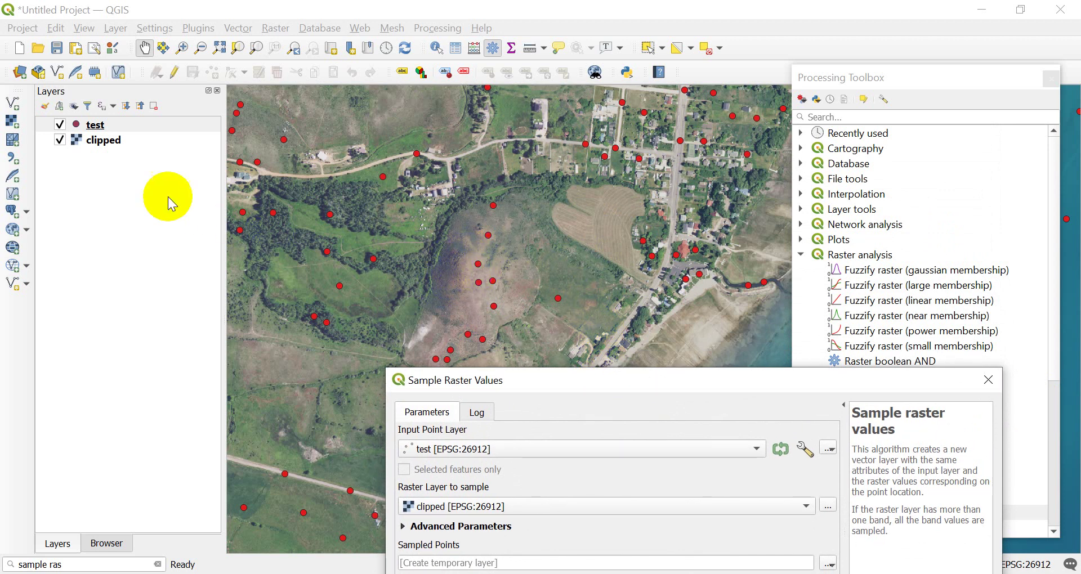
View the clipped layer's Information page down to Band 4, confirming four bands, then close it.
left_click(103, 142)
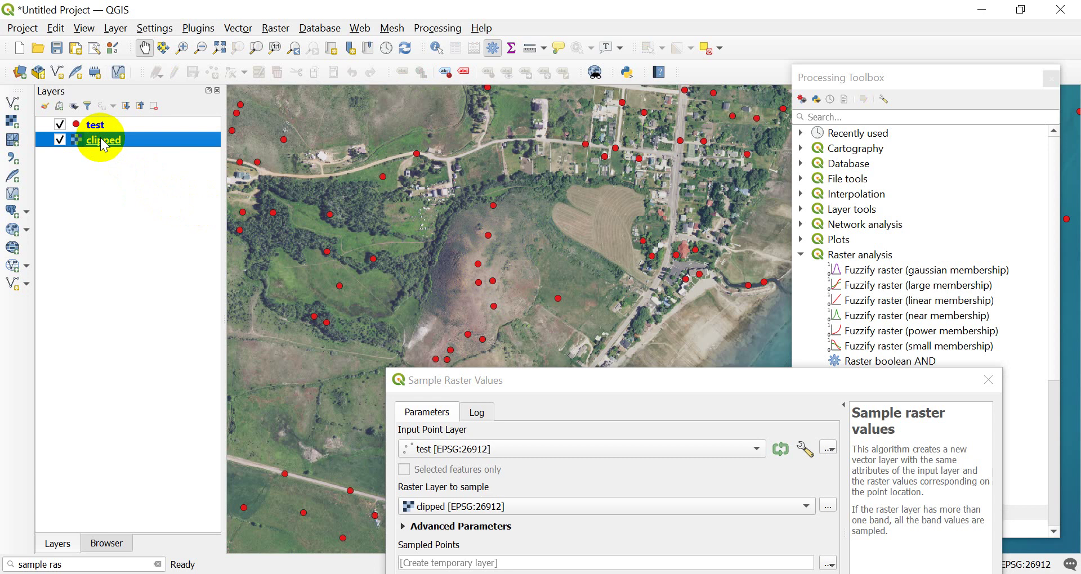
double_click(101, 141)
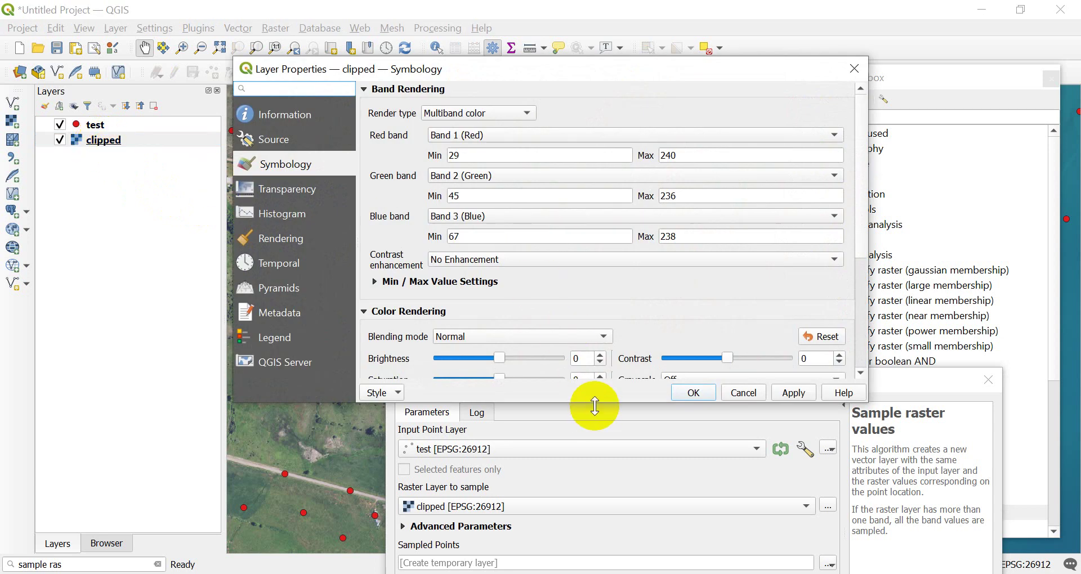
left_click_drag(595, 405, 583, 443)
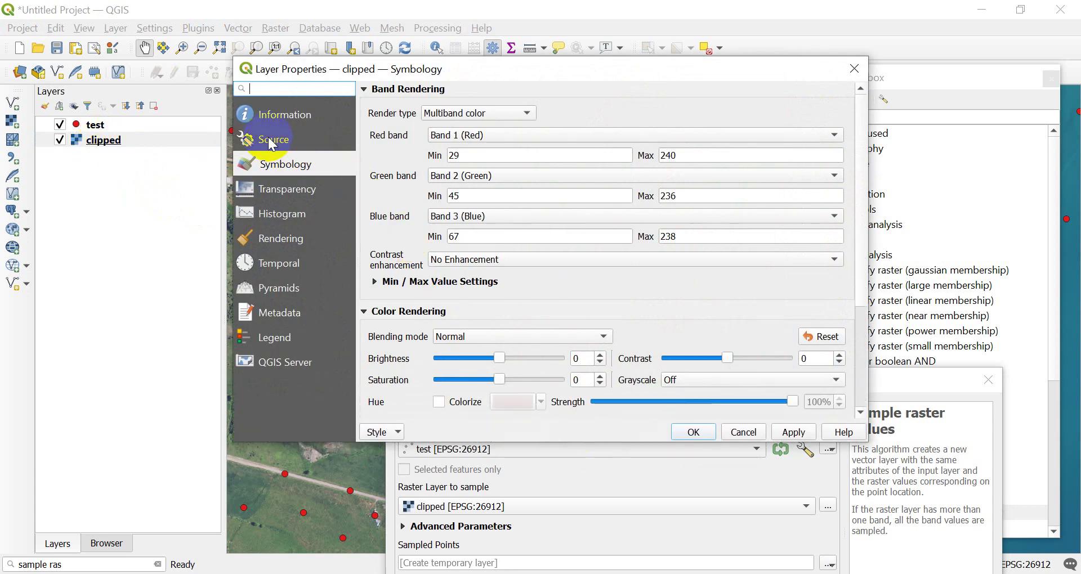
left_click(275, 121)
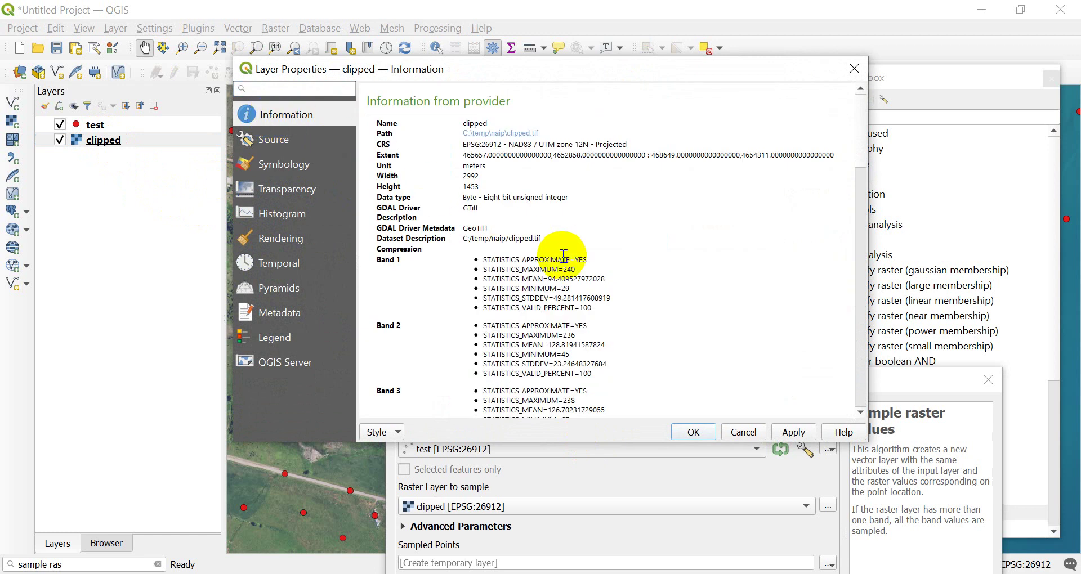
scroll(479, 204, "down", 2)
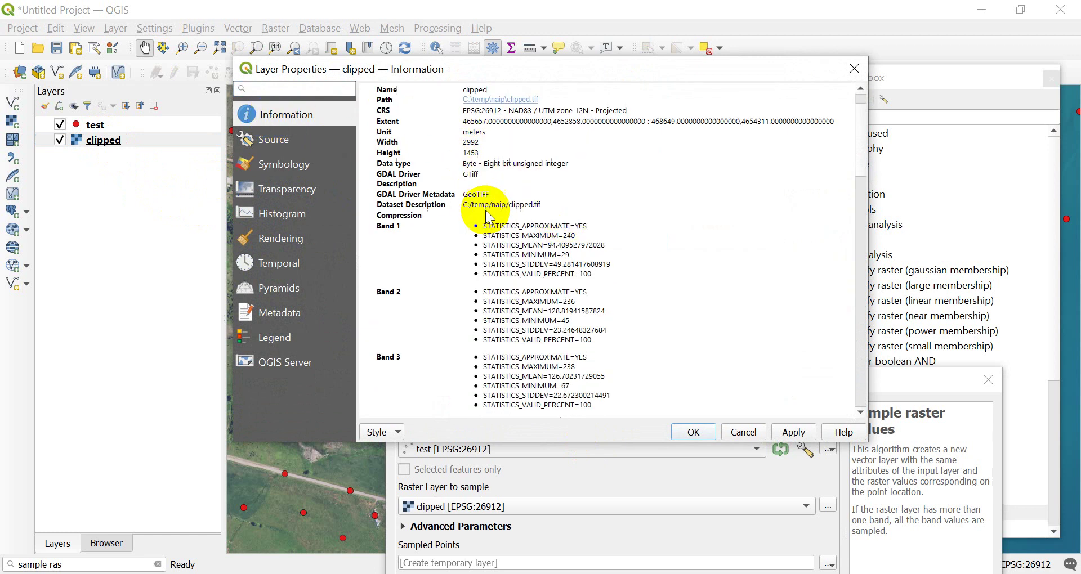
scroll(416, 228, "down", 2)
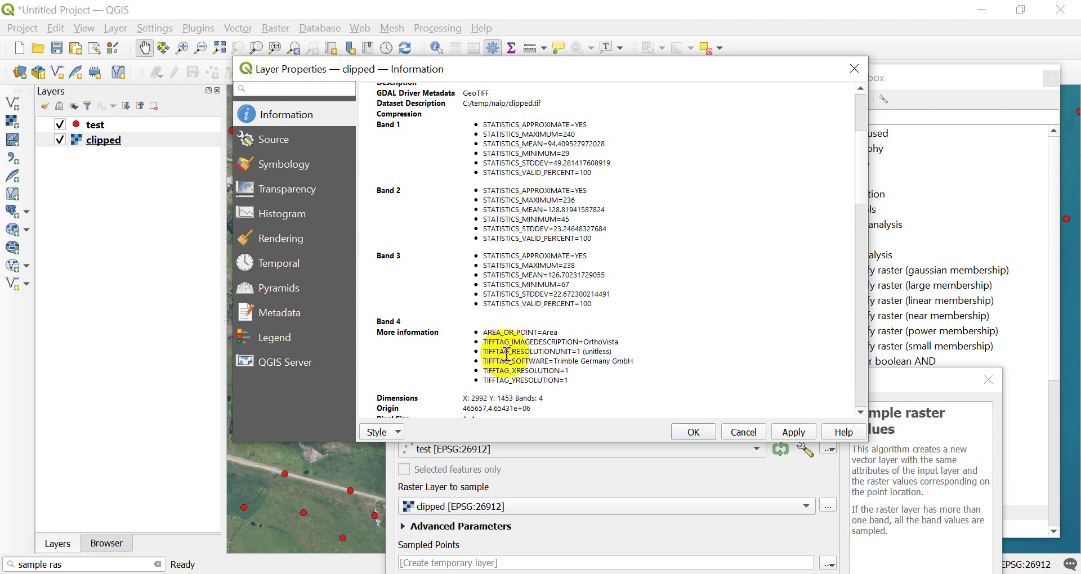
scroll(507, 353, "down", 1)
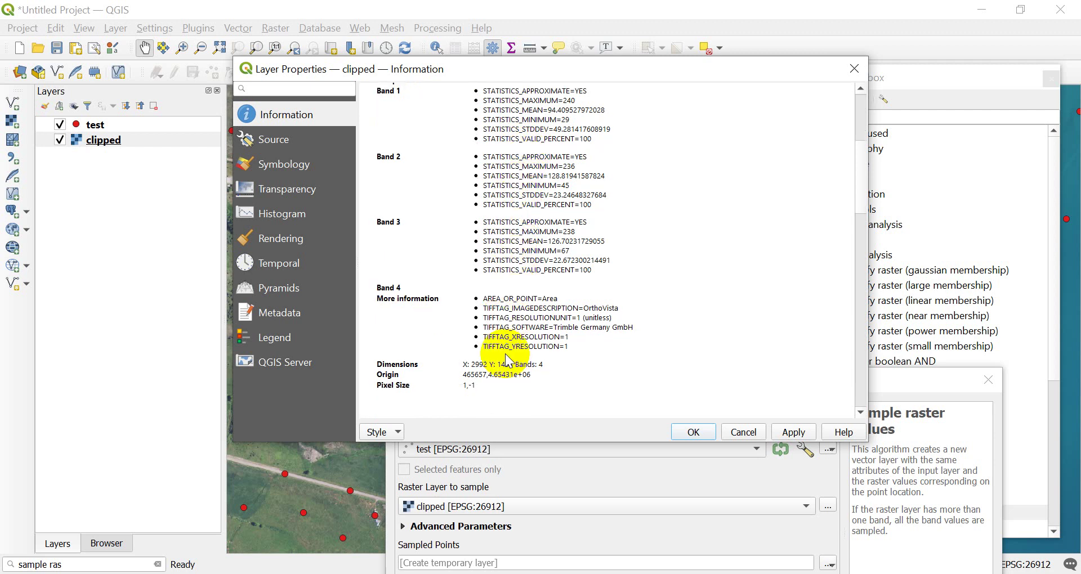
left_click(856, 70)
Move the sampling dialog back up, run it to produce Sampled Points, and close it.
left_click_drag(644, 376, 599, 152)
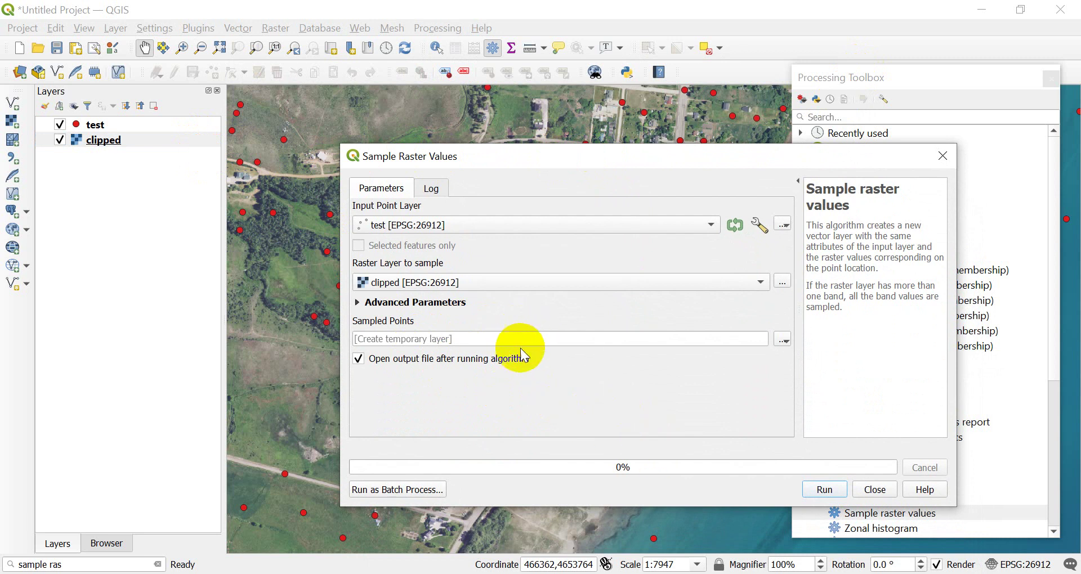
left_click(825, 495)
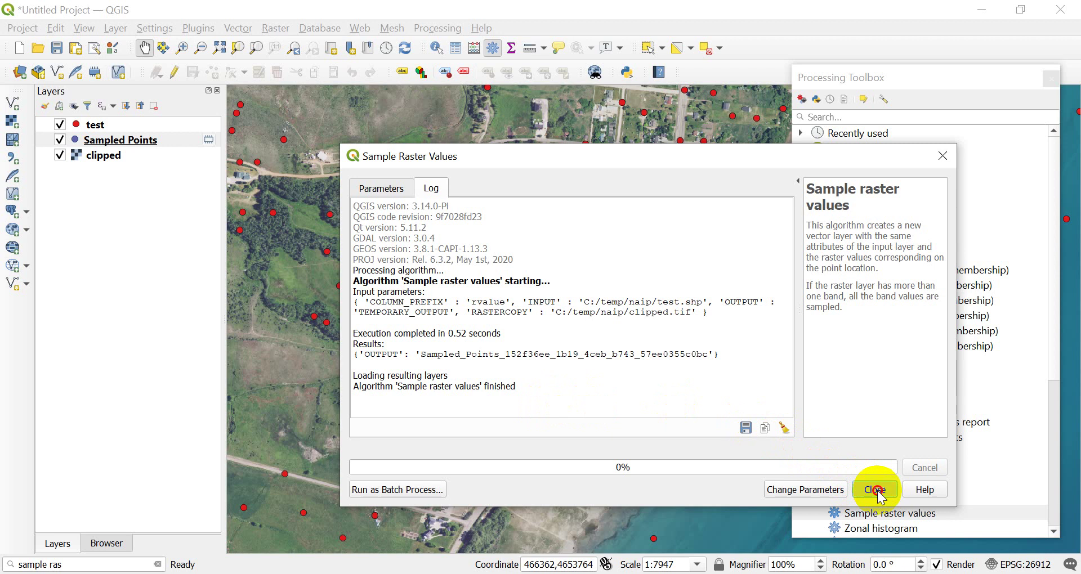
left_click(878, 491)
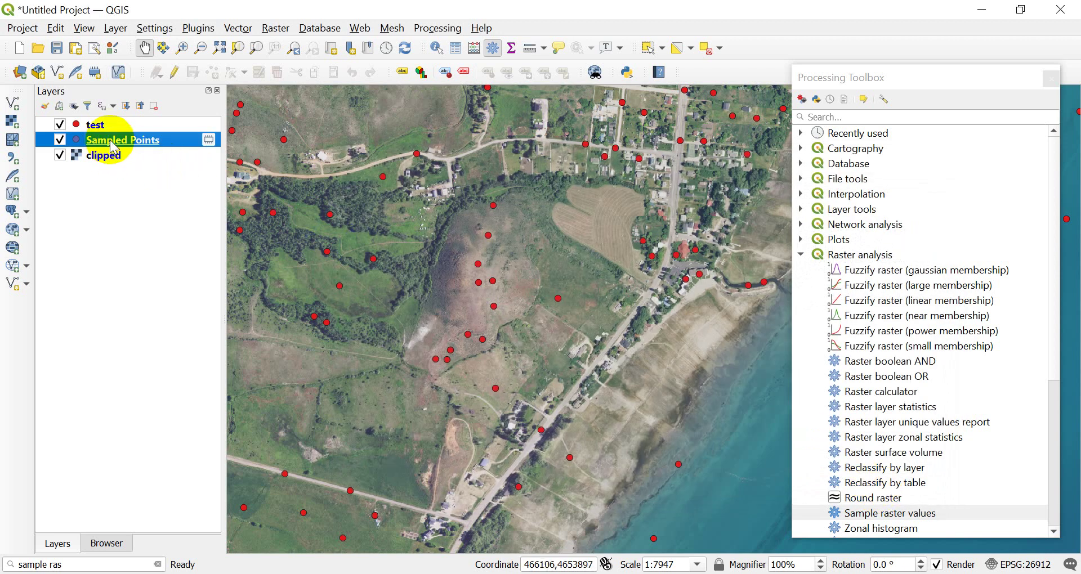
Open the Sampled Points attribute table with label, id and rvalue_1–rvalue_4, widened and moved off the layer list.
right_click(128, 146)
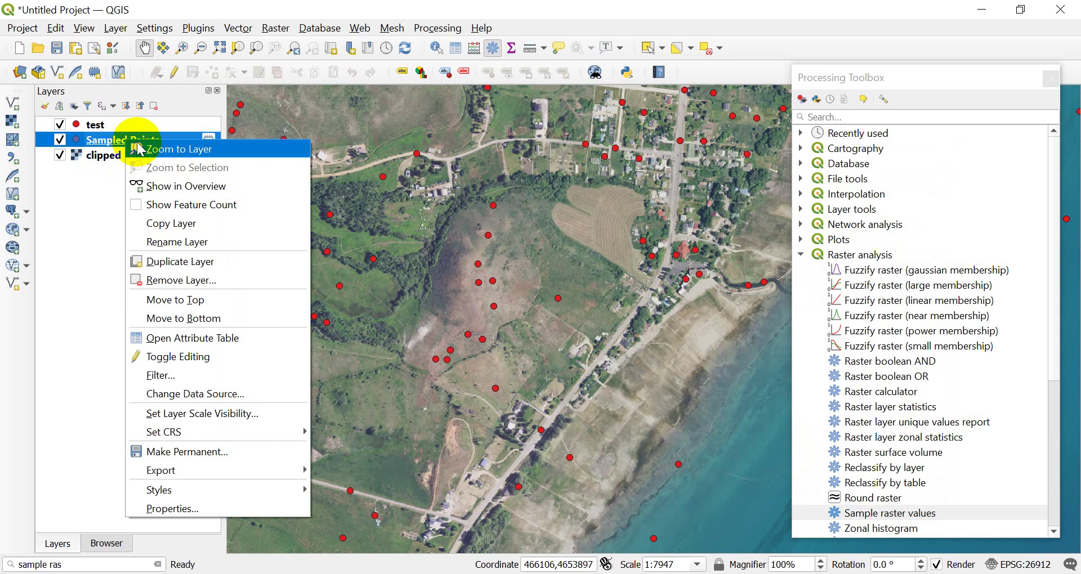
left_click(190, 339)
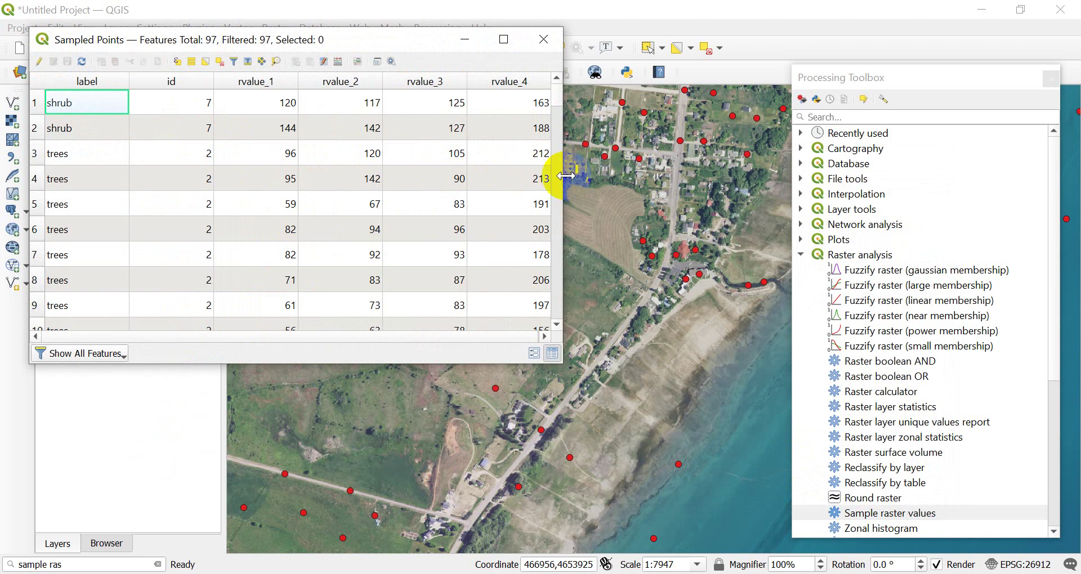
left_click_drag(563, 176, 606, 176)
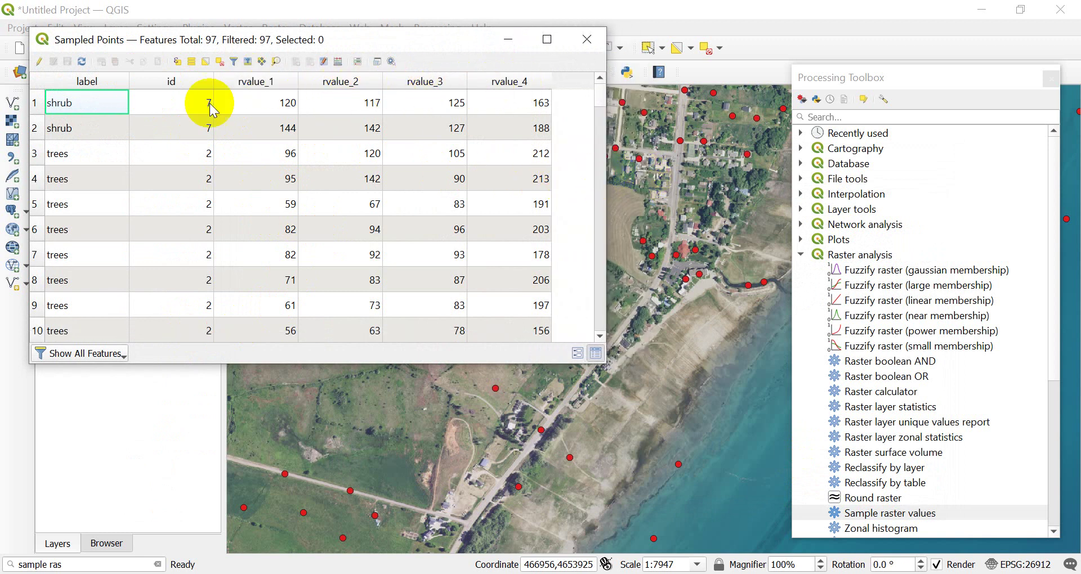
left_click_drag(273, 33, 375, 116)
left_click(93, 124)
right_click(96, 125)
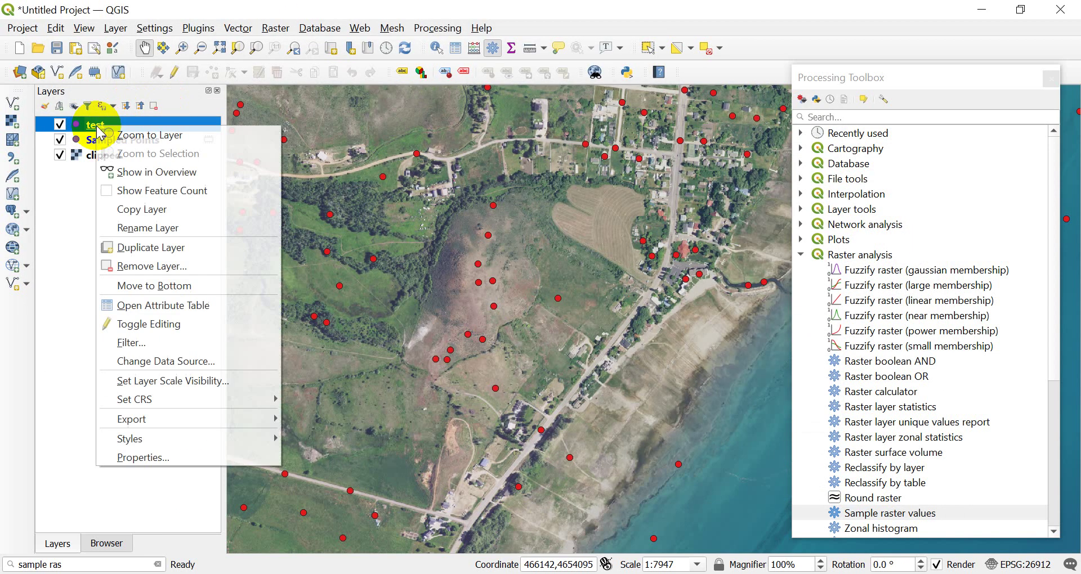
left_click(160, 305)
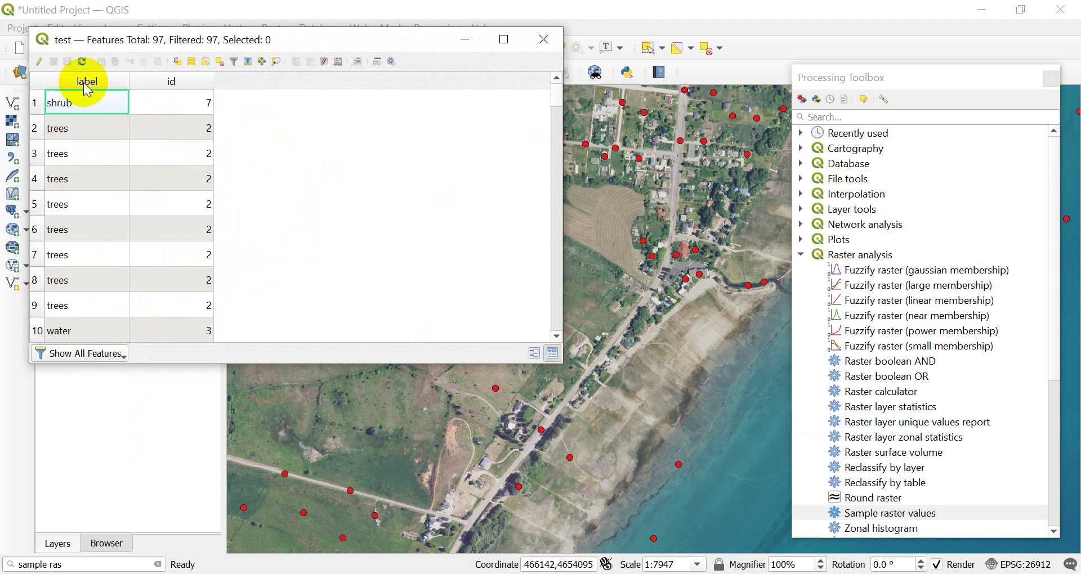
left_click(542, 39)
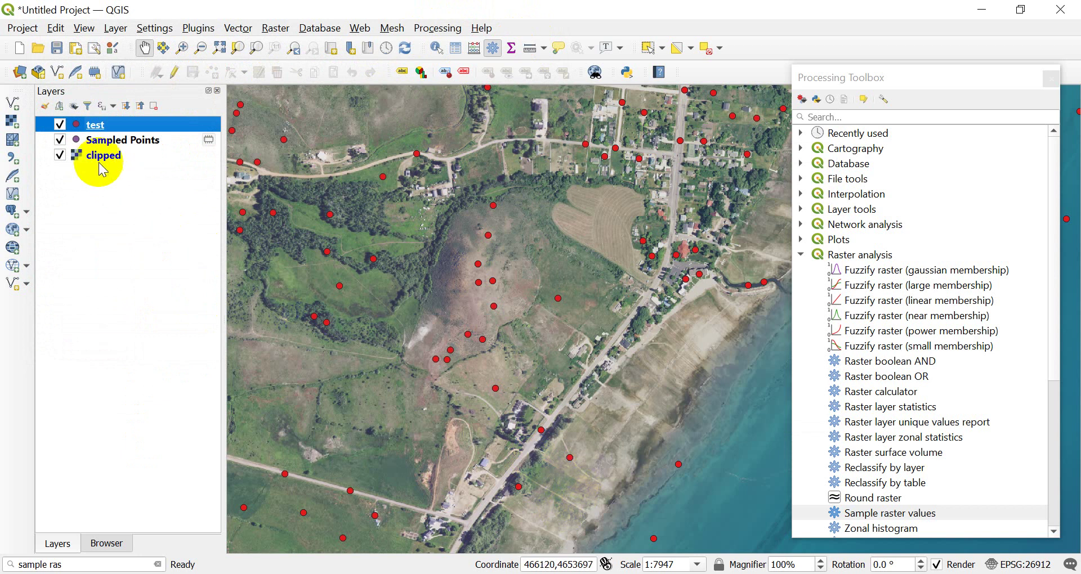
Reopen the Sampled Points attribute table listing 97 features and shift it lower to uncover the map.
left_click(116, 143)
right_click(118, 147)
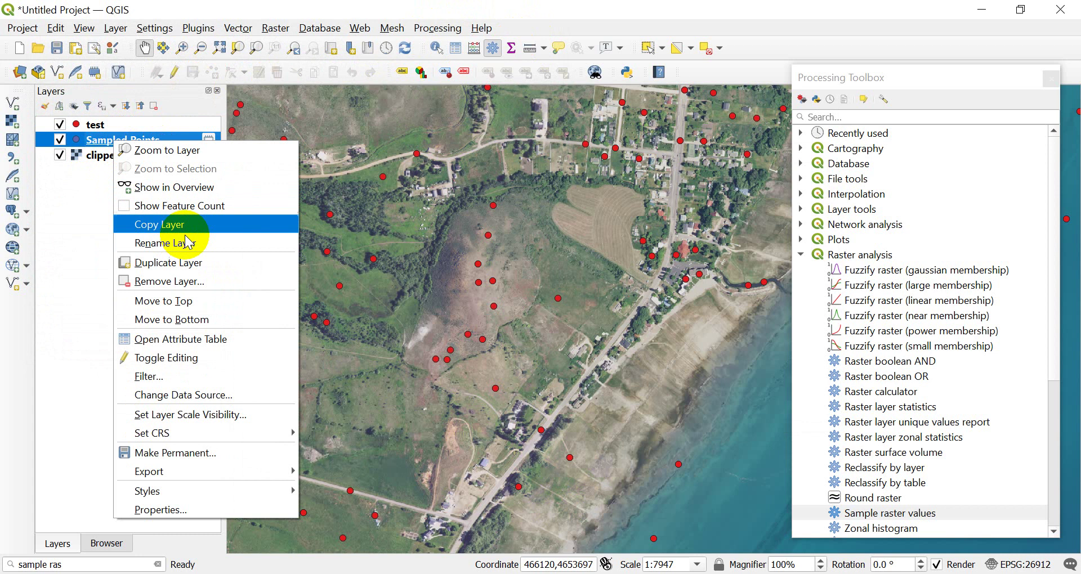
left_click(67, 258)
double_click(122, 139)
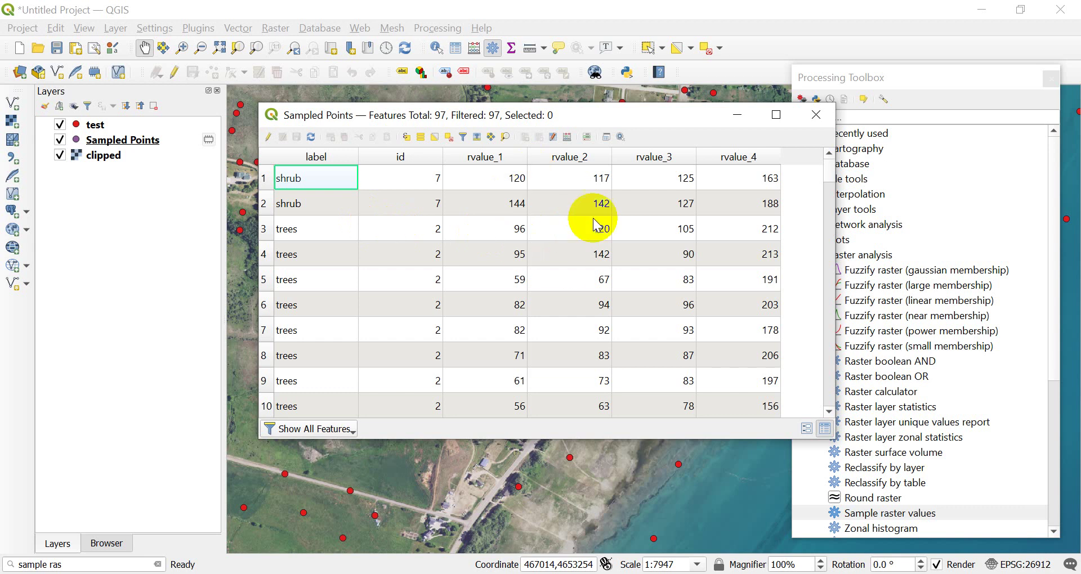
mouse_move(623, 117)
left_mouse_down()
mouse_move(597, 221)
mouse_move(624, 135)
left_mouse_up()
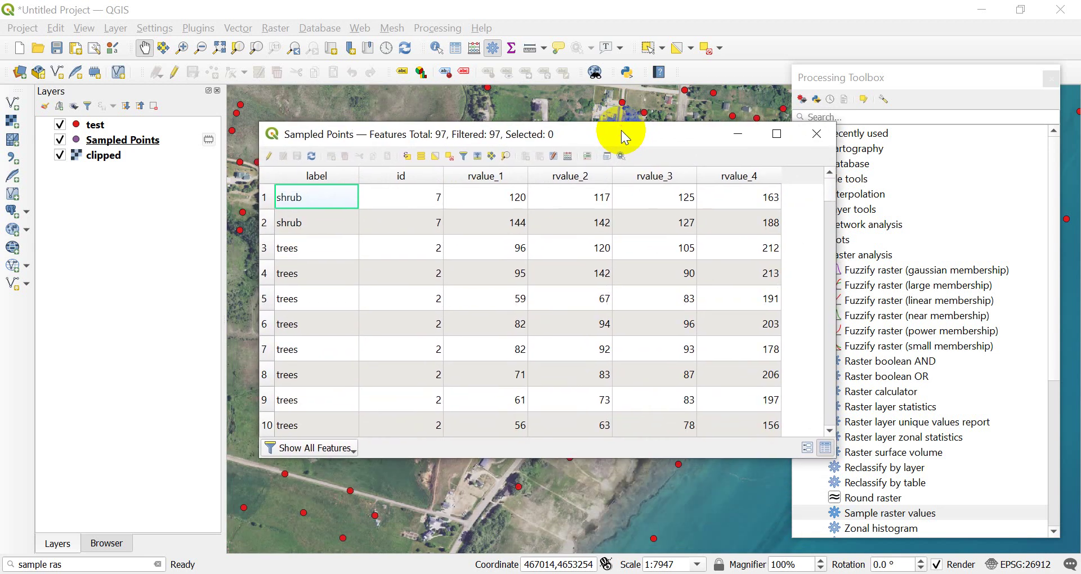